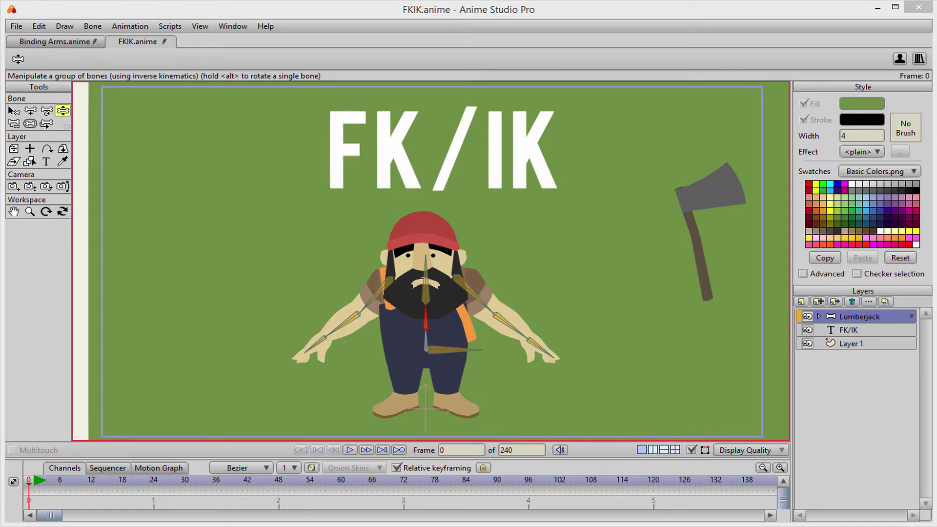
Step: Insert a white text layer reading "Foward Kinematics" in the Bebas Regular font
click(800, 301)
click(842, 434)
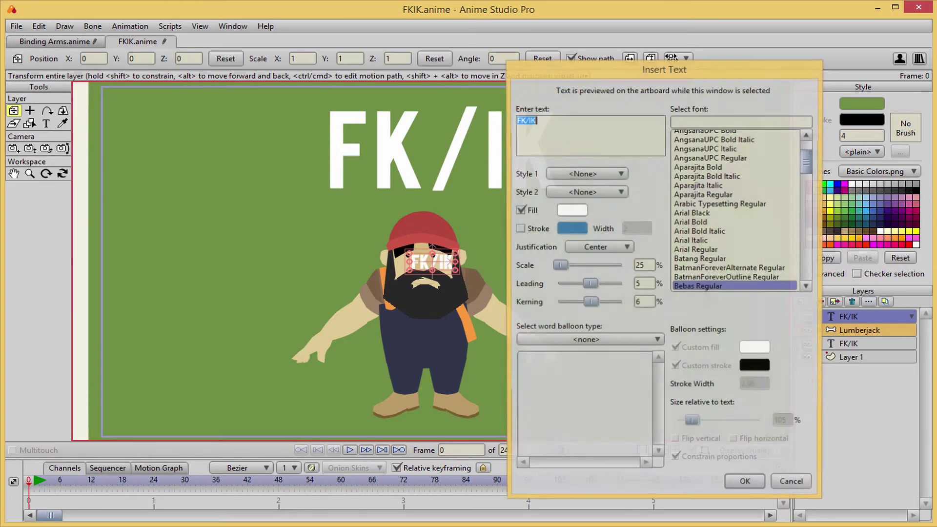
text(Roward)
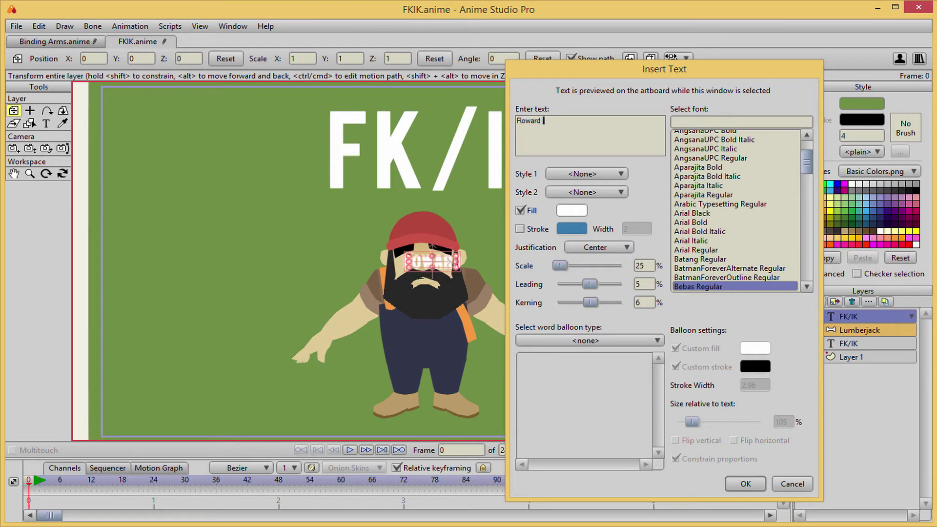
key(BackSpace)
key(BackSpace)
key(BackSpace)
key(BackSpace)
key(BackSpace)
key(BackSpace)
key(BackSpace)
text(Fow)
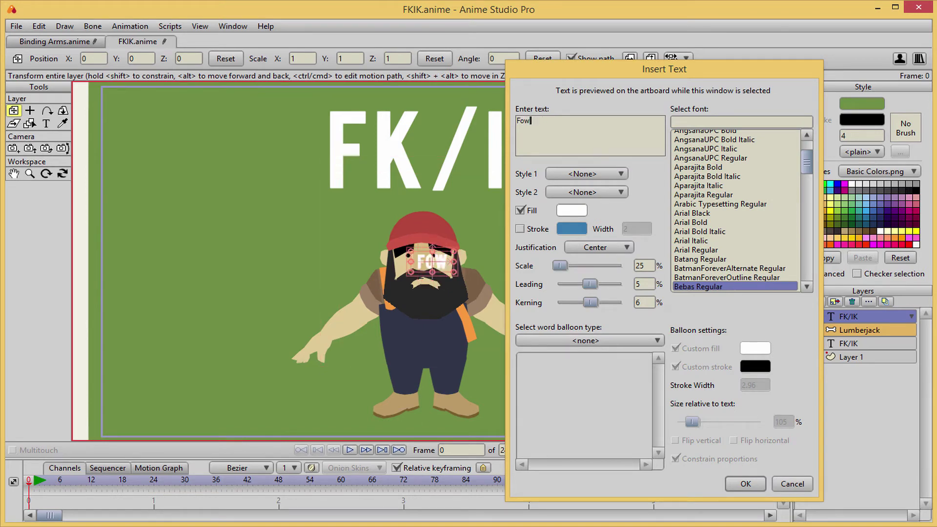
text(ard Kinde)
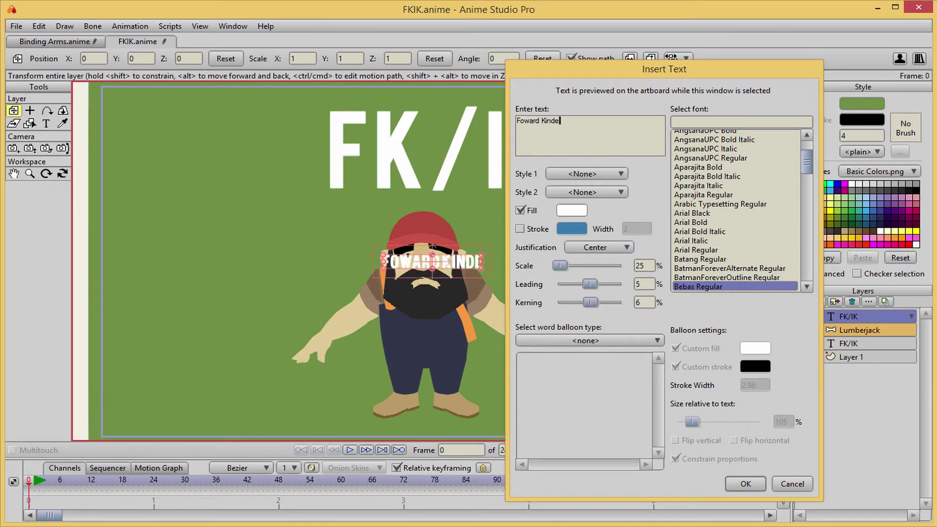
key(BackSpace)
key(BackSpace)
text(ematics)
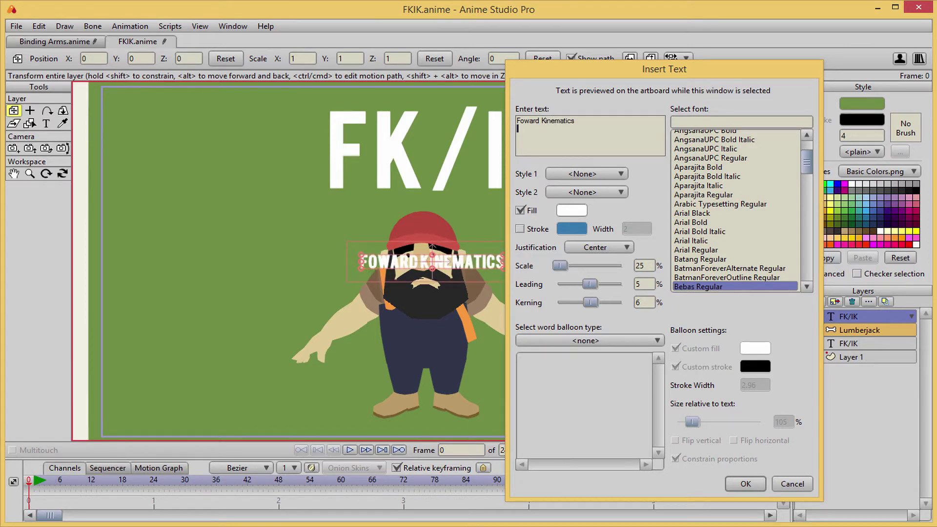
key(Return)
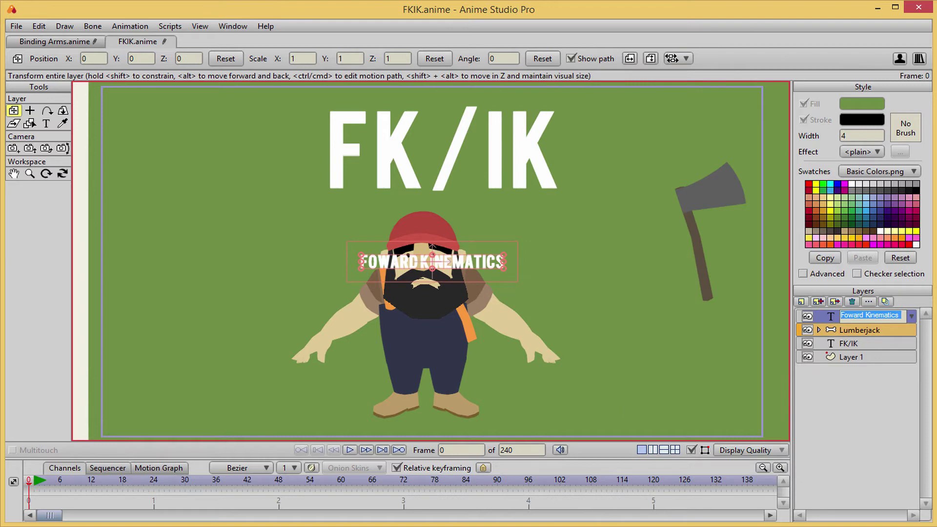
Step: Move the new text layer to the left of the FK/IK title, at about X -1.25, Y 0.41
drag(432, 262, 415, 212)
scroll(200, 191, up, 2)
scroll(415, 213, down, 2)
scroll(415, 212, up, 1)
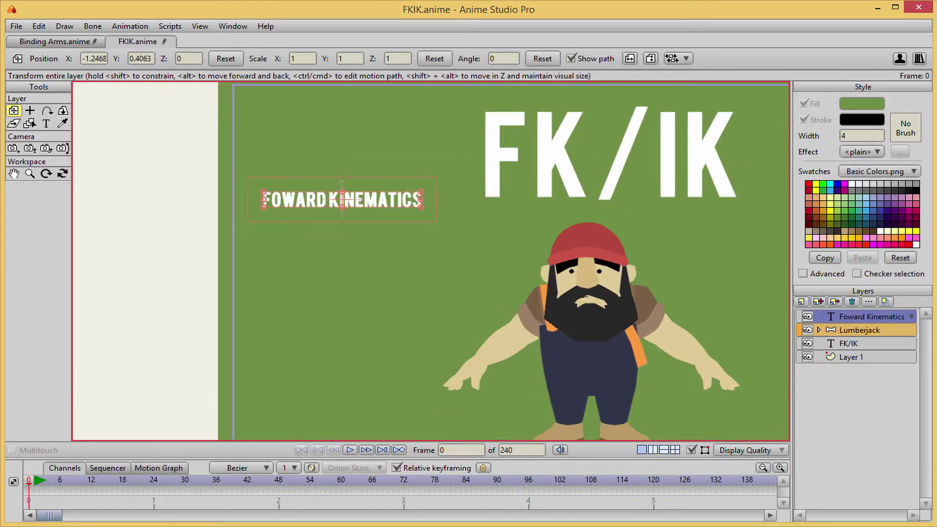
drag(518, 266, 343, 254)
scroll(430, 261, down, 2)
scroll(431, 261, up, 2)
mouse_move(431, 261)
mouse_down()
mouse_move(448, 254)
mouse_move(428, 256)
mouse_up()
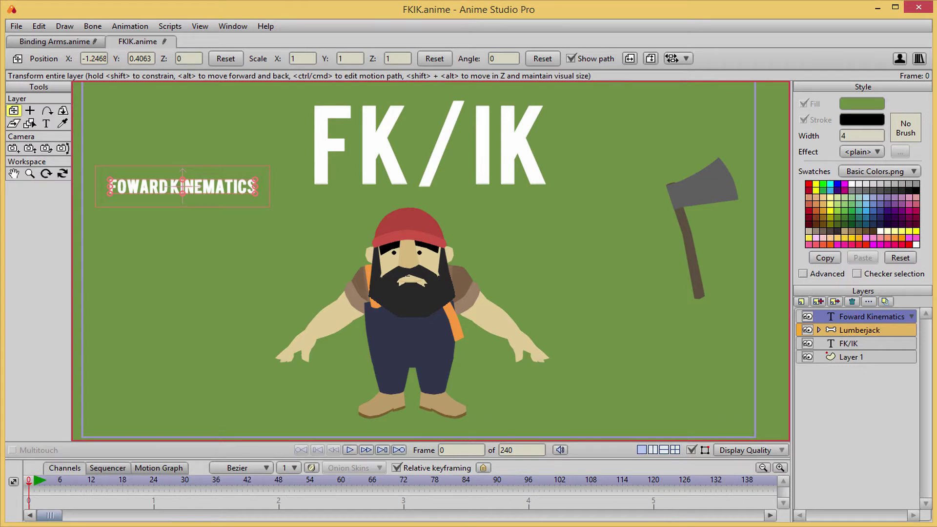
Step: Select the Lumberjack bone layer and look over the character's skeleton
click(859, 330)
scroll(431, 261, up, 3)
drag(431, 261, 457, 232)
scroll(431, 261, down, 3)
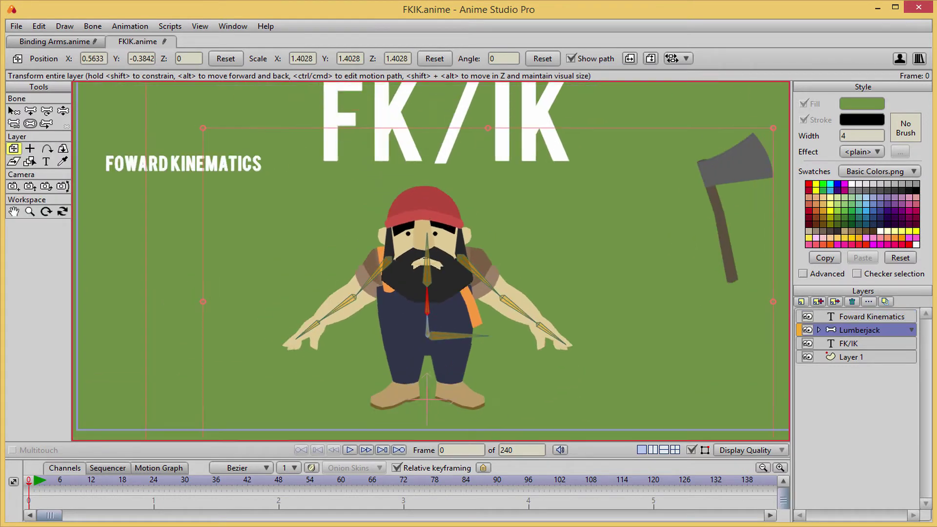
drag(430, 261, 432, 289)
scroll(431, 261, up, 3)
scroll(431, 261, down, 5)
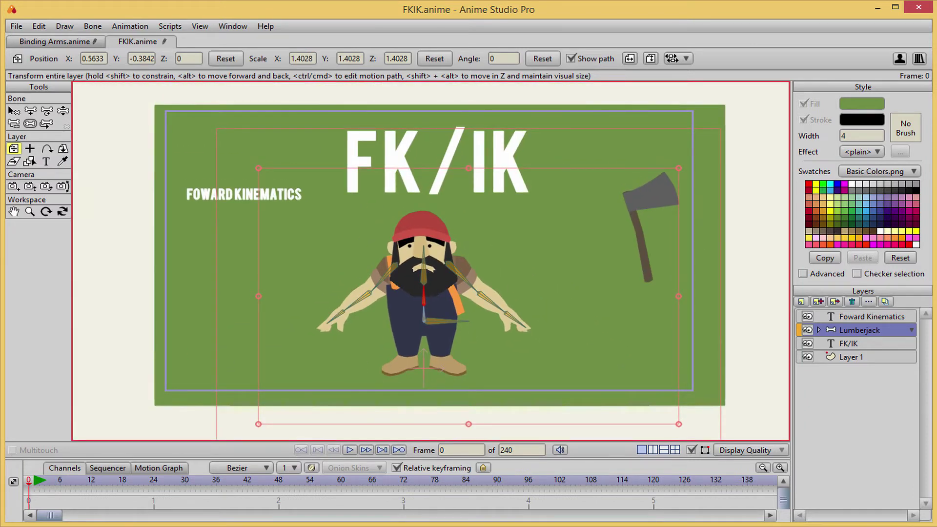
scroll(403, 275, up, 4)
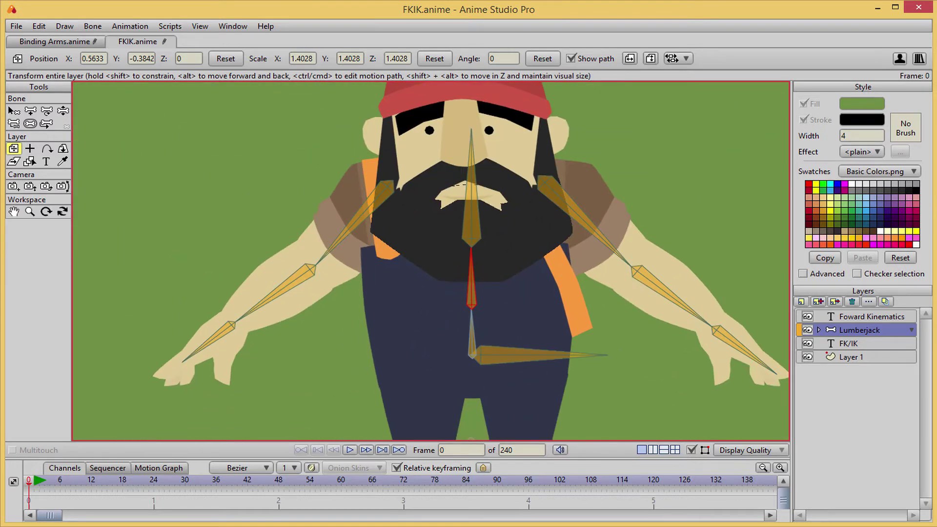
scroll(432, 258, down, 1)
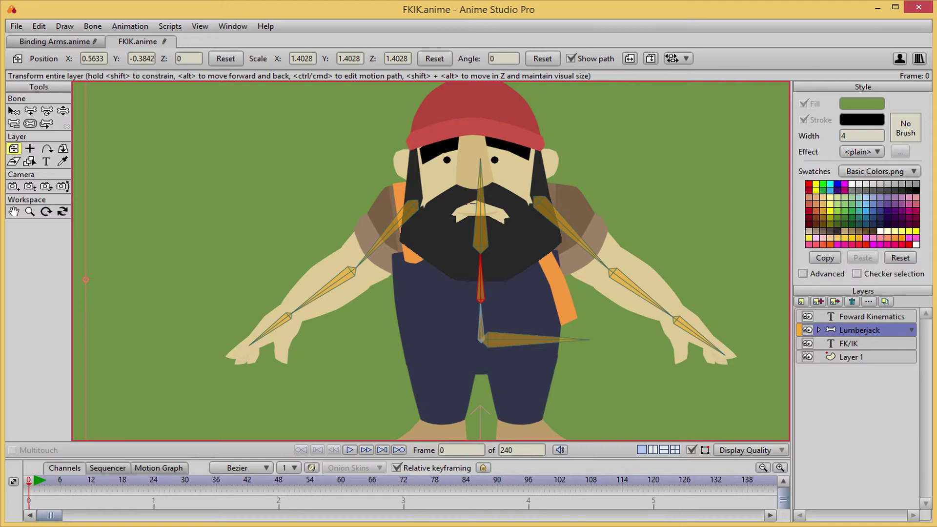
Step: Use the Reparent Bone tool to examine the parent links running from the torso through the arm bones
key(p)
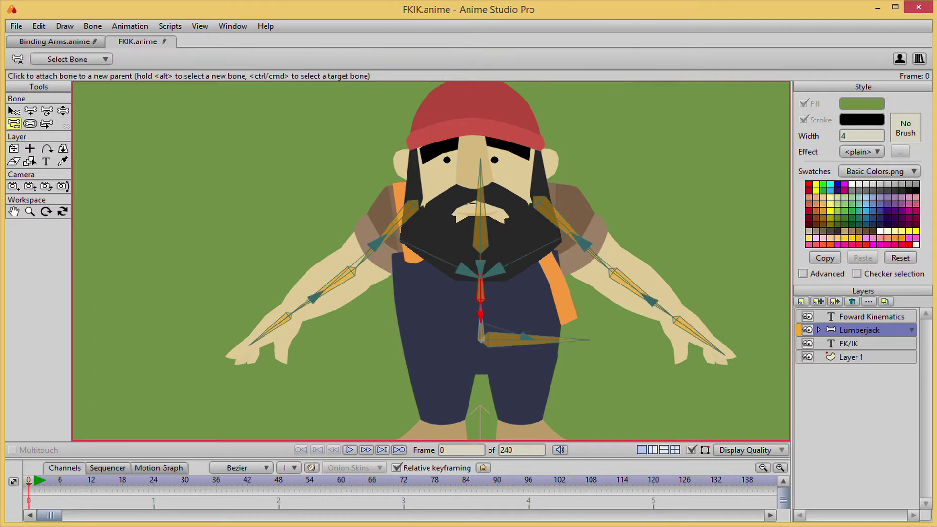
scroll(430, 261, up, 2)
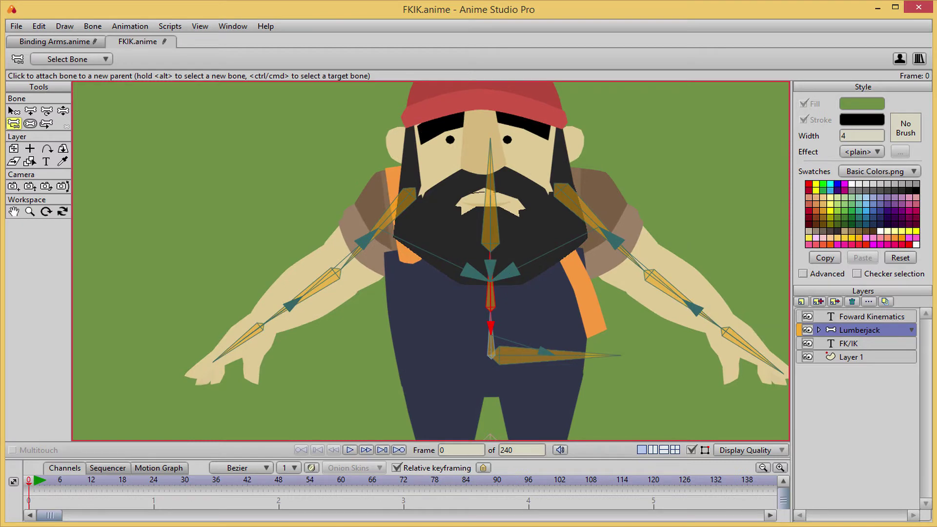
scroll(288, 352, up, 2)
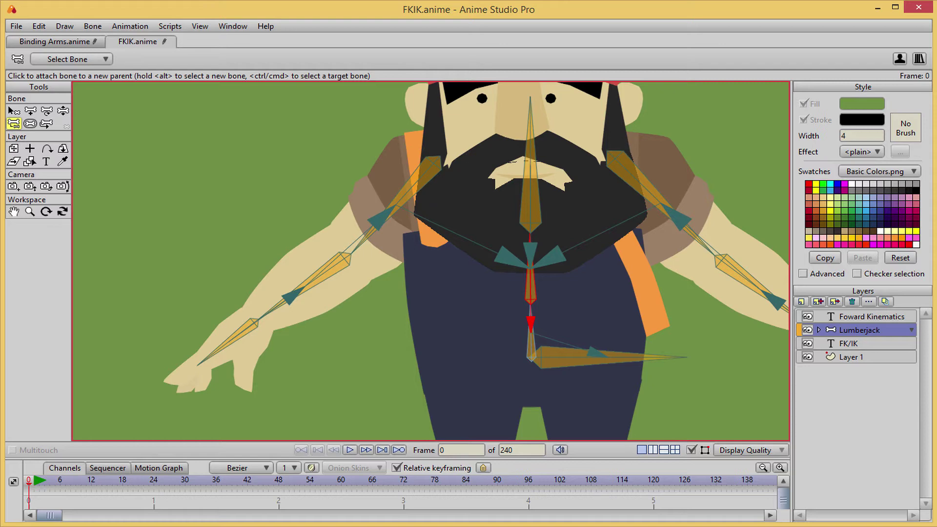
scroll(431, 262, down, 3)
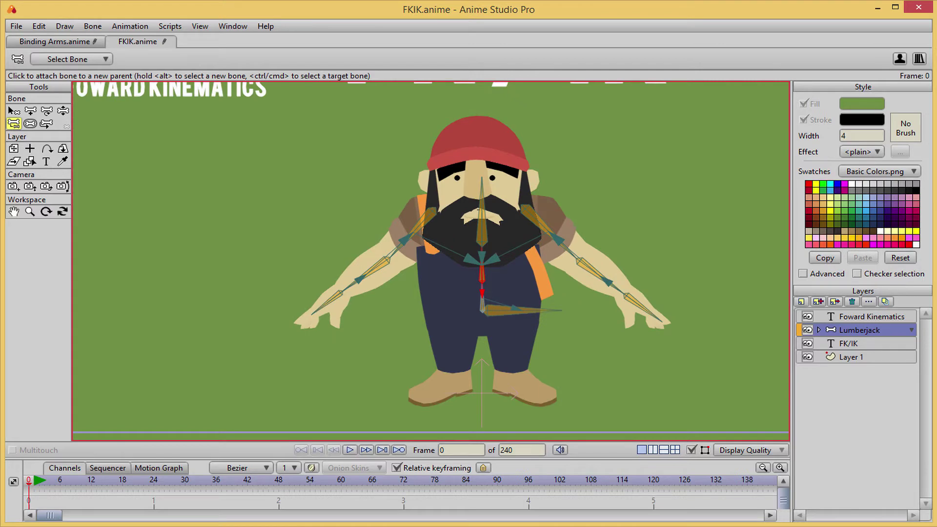
scroll(431, 261, up, 6)
scroll(431, 262, down, 1)
scroll(430, 261, up, 1)
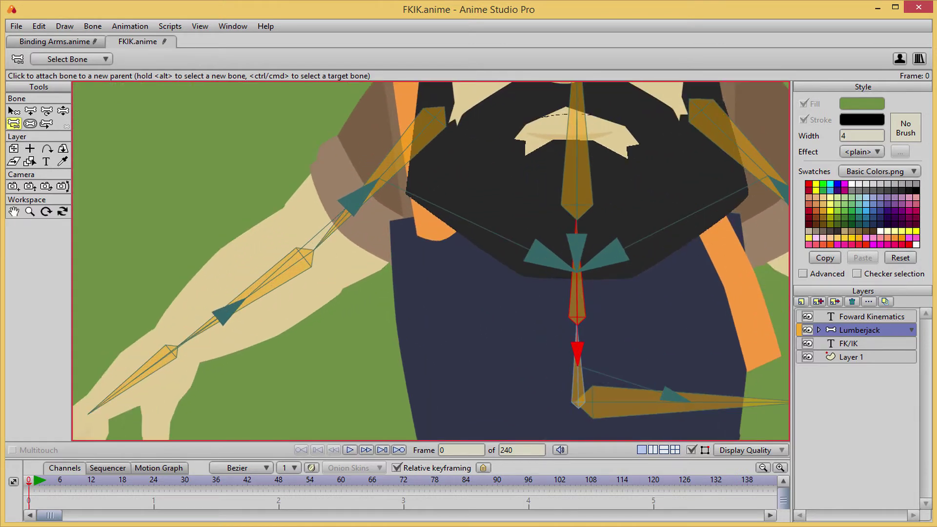
scroll(431, 261, down, 5)
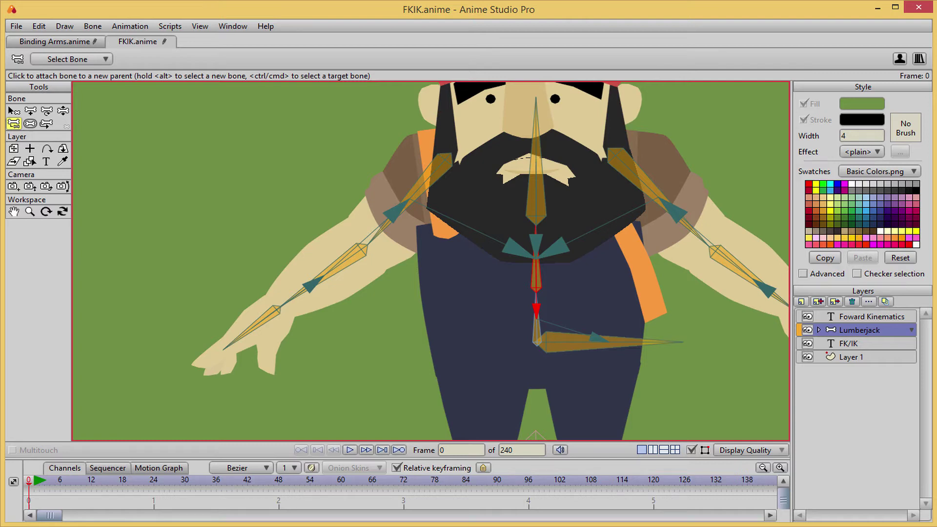
scroll(430, 261, down, 3)
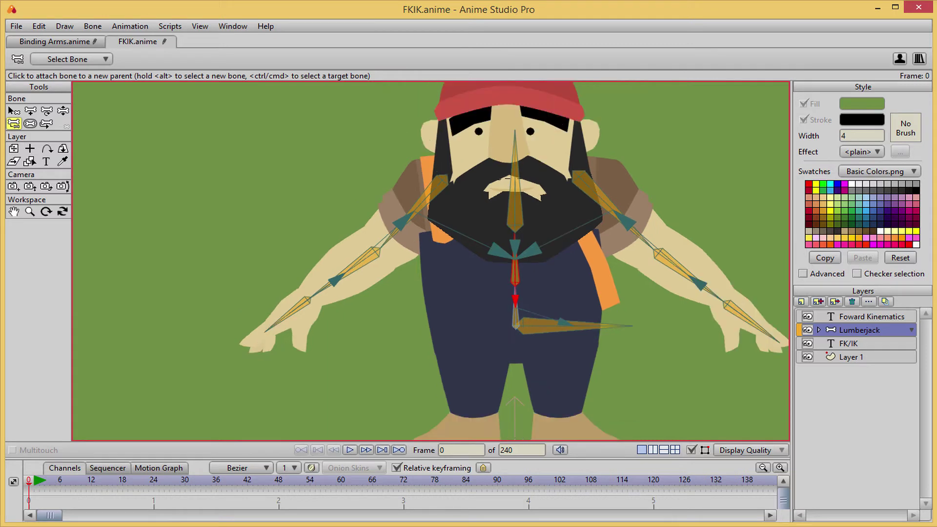
scroll(430, 261, up, 6)
scroll(428, 266, down, 1)
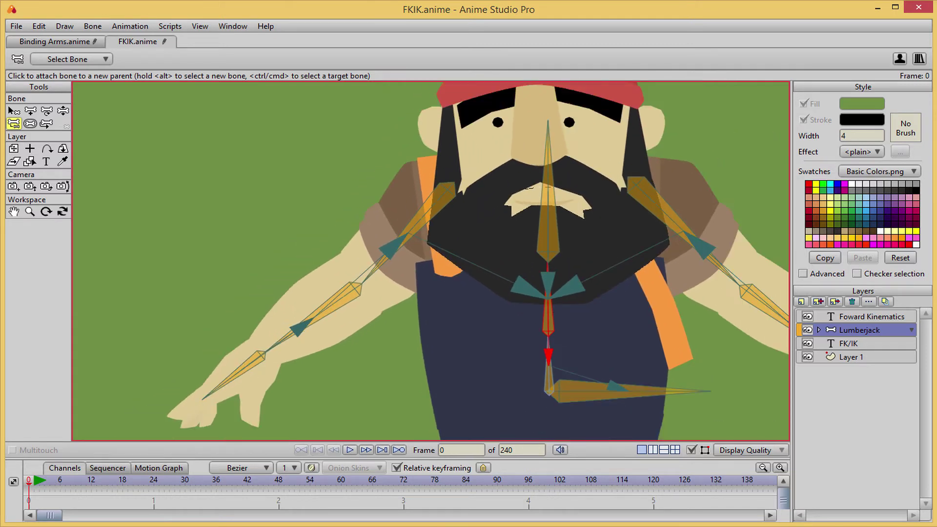
Step: Swing the lumberjack's right arm up and down from the upper arm bone with the Manipulate Bones tool, leaving it slightly raised
key(z)
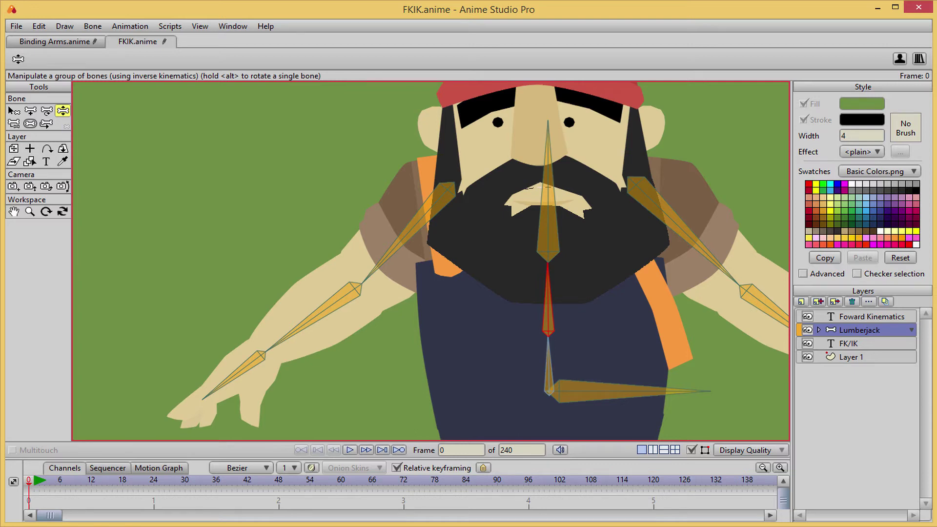
drag(387, 255, 321, 228)
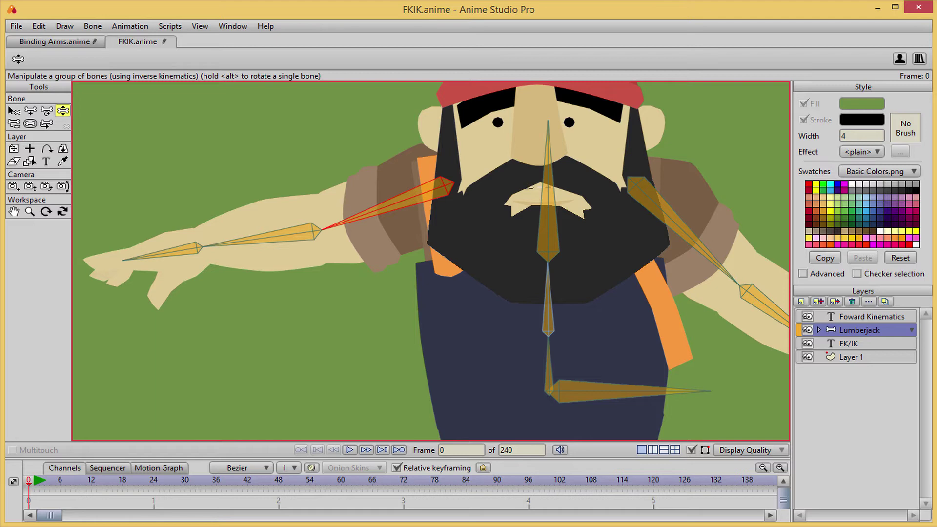
drag(322, 229, 330, 246)
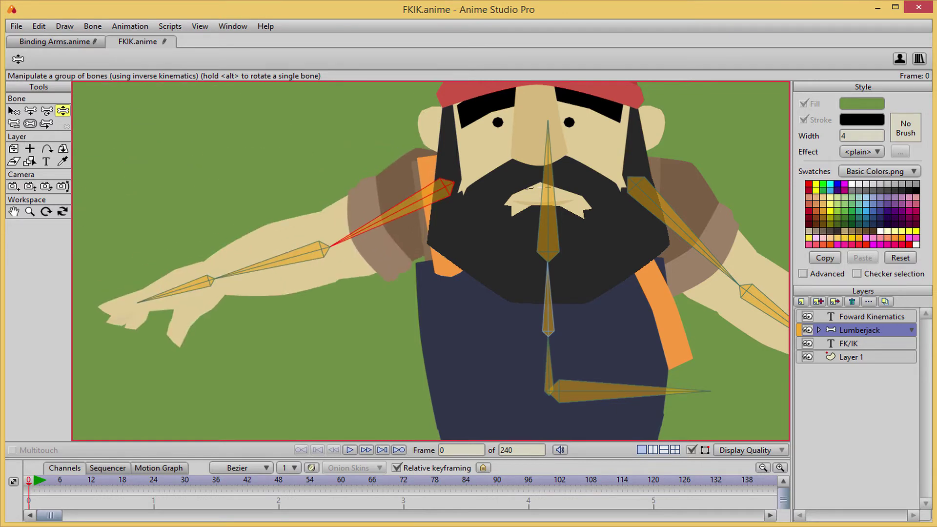
drag(138, 302, 121, 253)
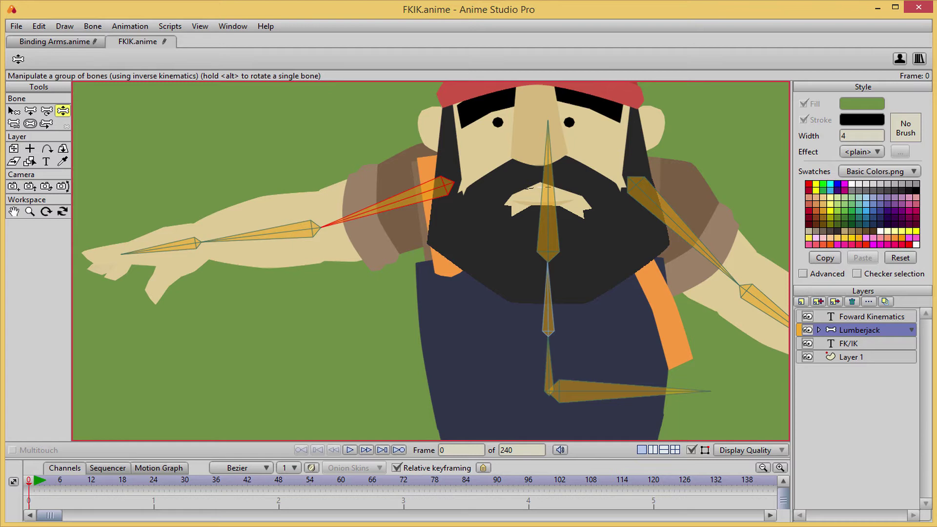
drag(121, 253, 138, 302)
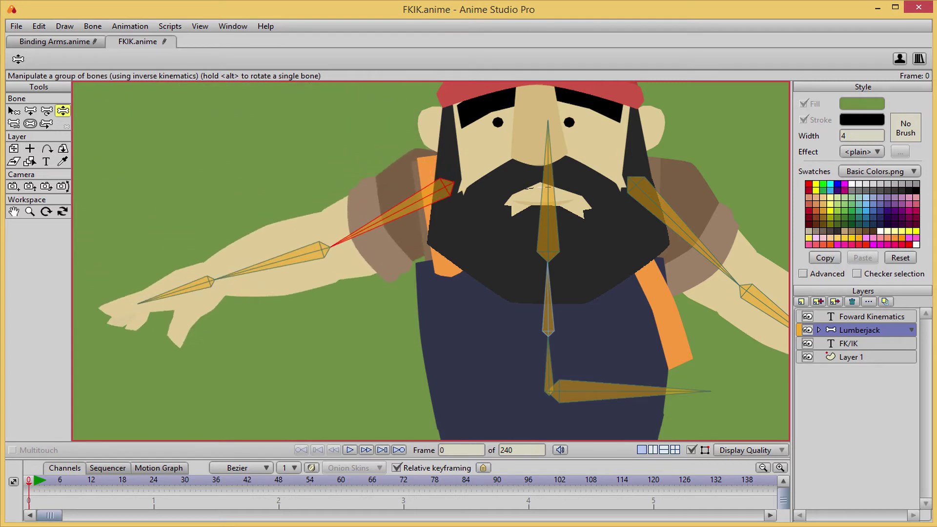
scroll(430, 261, down, 8)
scroll(430, 261, up, 8)
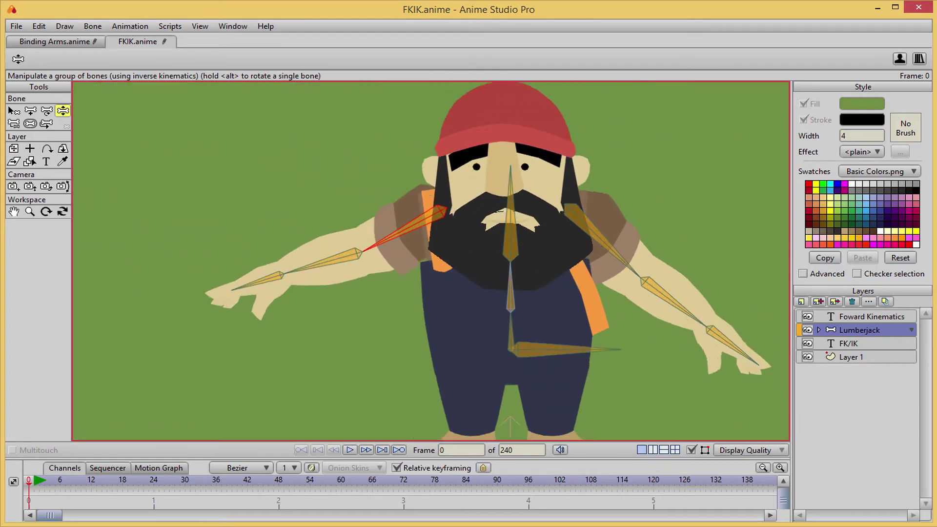
drag(430, 261, 445, 260)
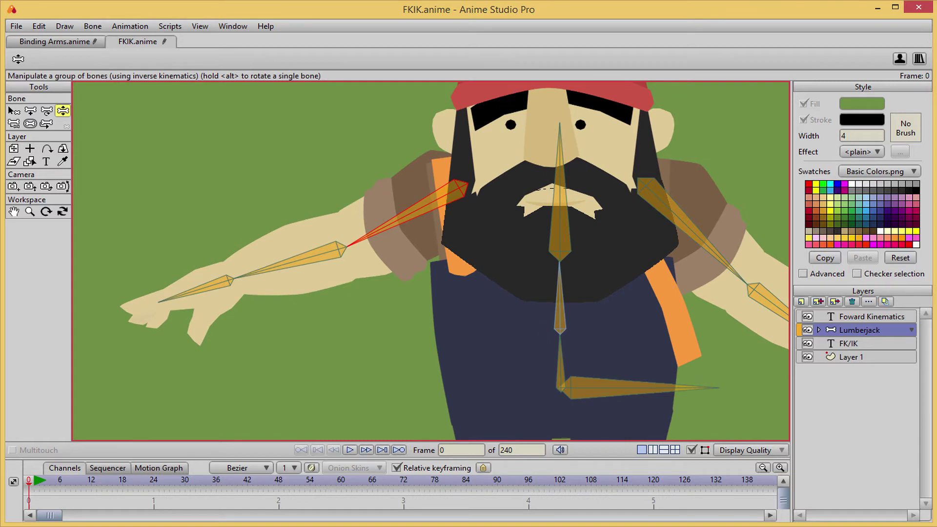
Step: Pull the lumberjack's right hand bone upward until the whole arm stretches out roughly horizontally
drag(160, 301, 161, 168)
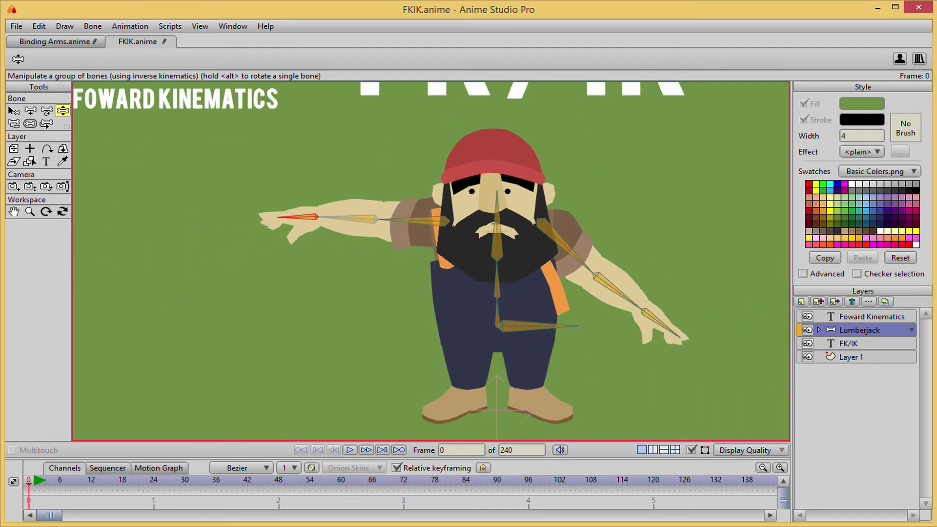
scroll(486, 261, up, 5)
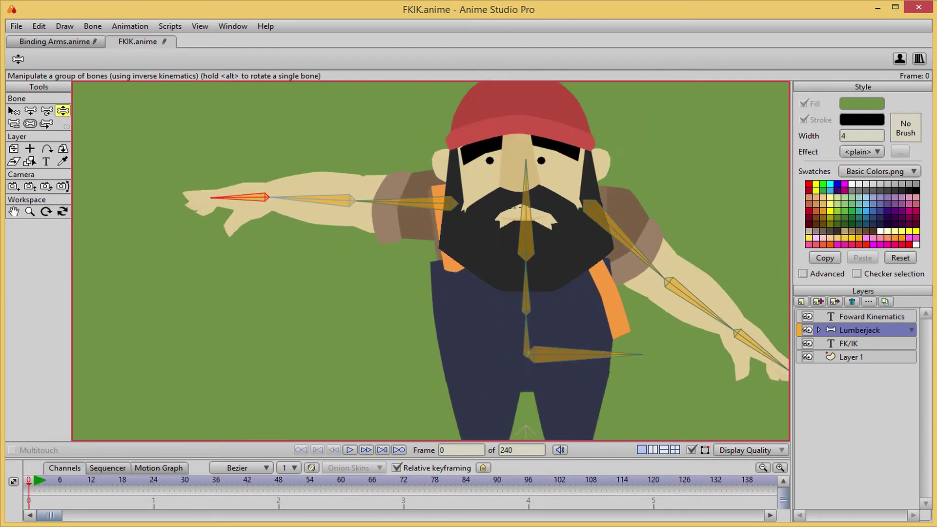
scroll(439, 262, up, 2)
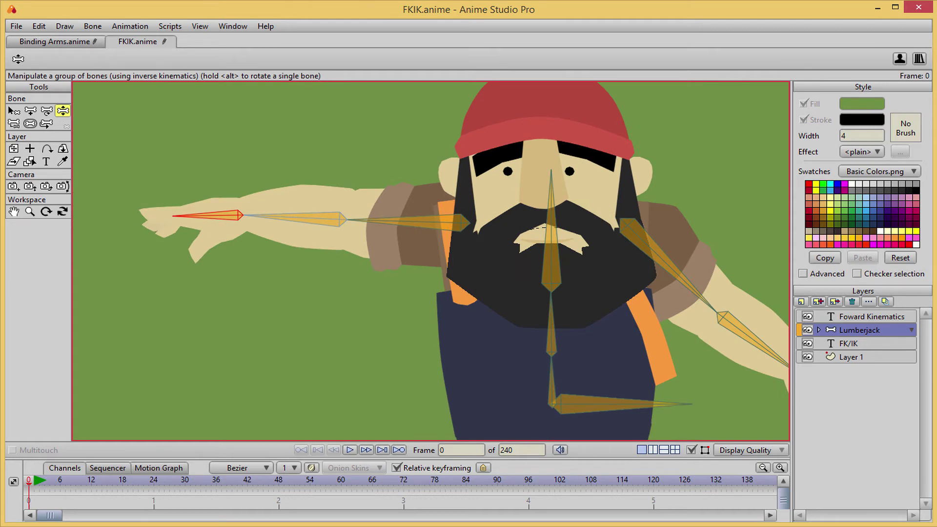
Step: Manipulate the right upper arm, forearm and hand bones in turn, leaving the arm lowered and the hand bent upward
mouse_move(390, 221)
mouse_down()
mouse_move(397, 256)
mouse_move(390, 227)
mouse_up()
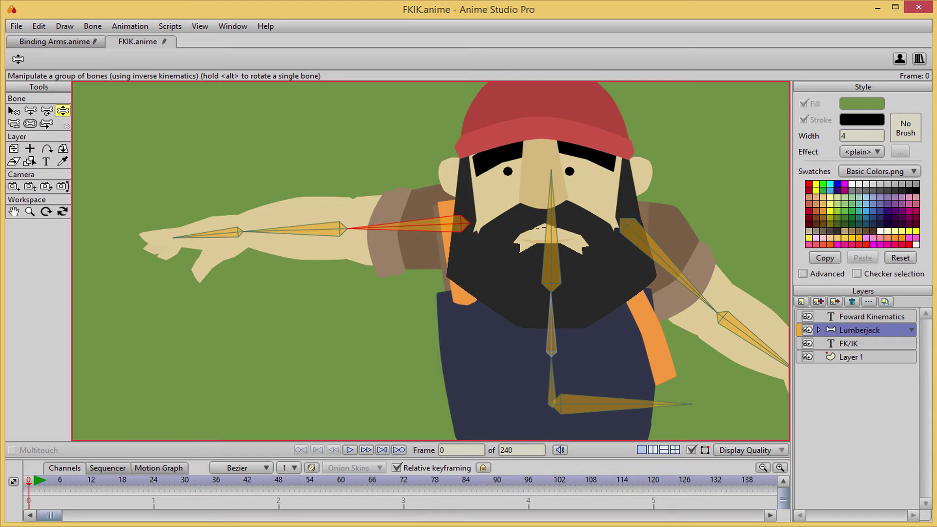
drag(295, 230, 247, 226)
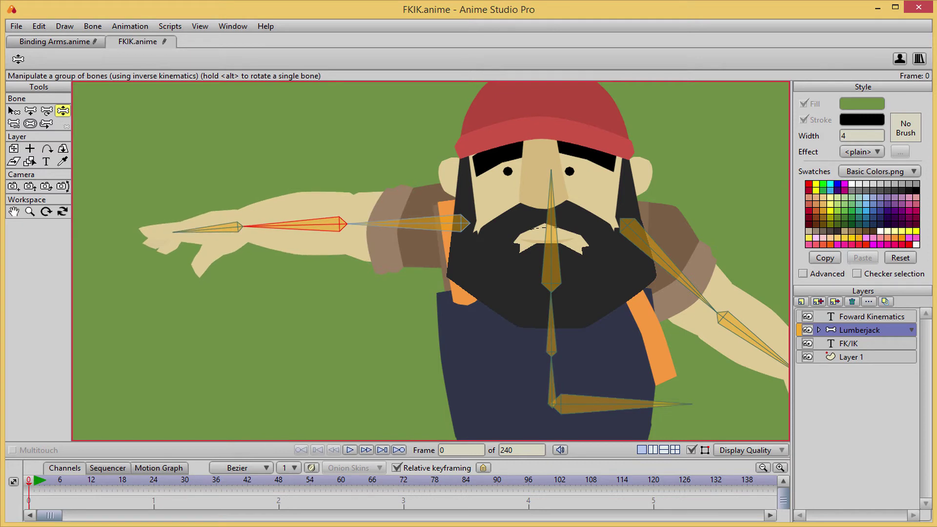
mouse_move(293, 226)
mouse_down()
mouse_move(321, 269)
mouse_move(314, 182)
mouse_move(294, 237)
mouse_move(308, 185)
mouse_move(300, 254)
mouse_move(293, 224)
mouse_up()
click(212, 228)
drag(214, 228, 233, 377)
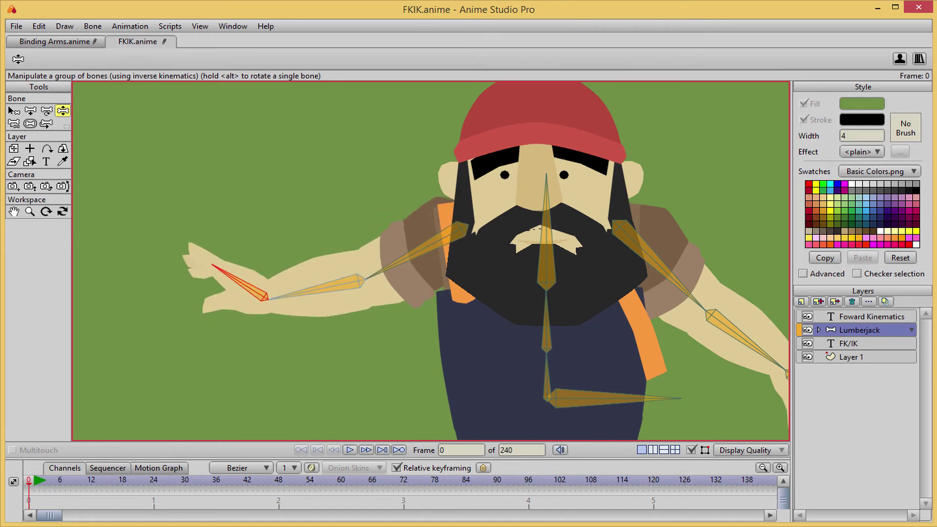
drag(431, 261, 367, 163)
scroll(431, 261, down, 2)
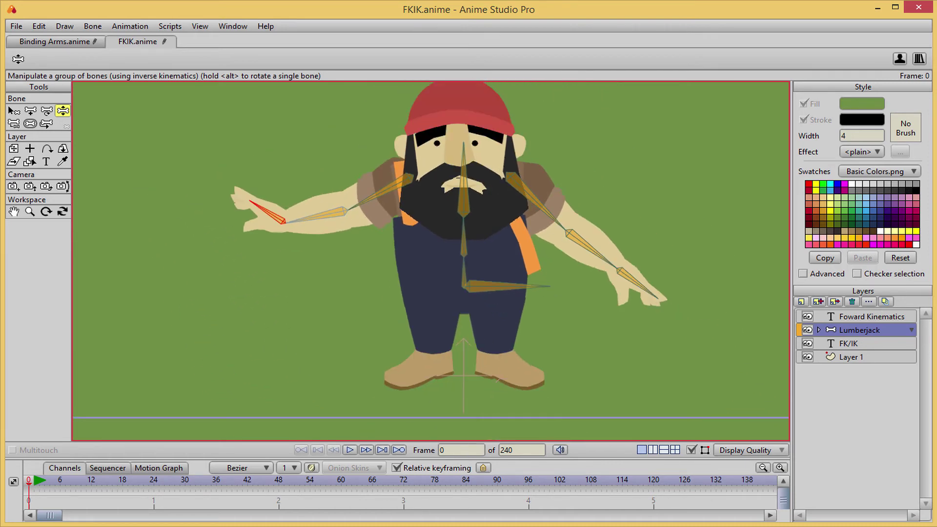
scroll(431, 261, up, 2)
drag(430, 261, 411, 283)
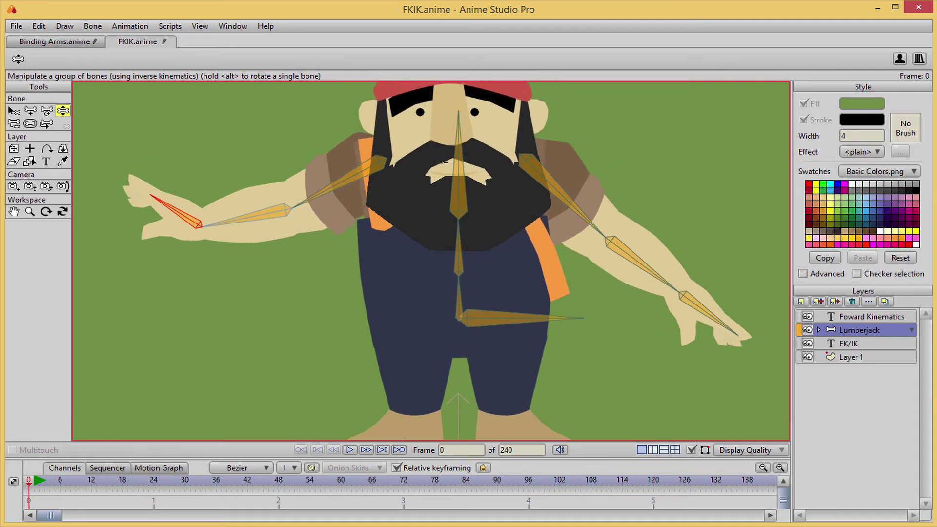
Step: Bend the right hand bone slightly, and examine its parent link to the forearm with the Reparent Bone tool
scroll(411, 282, down, 1)
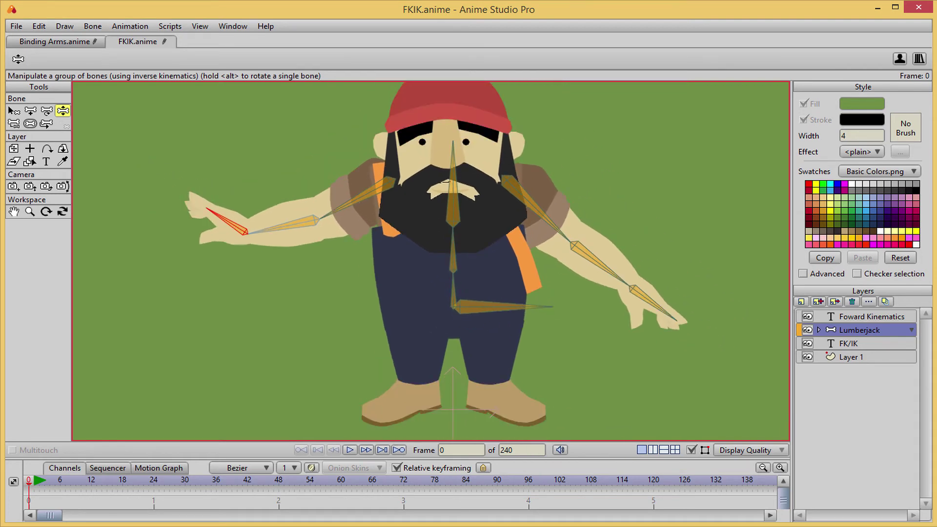
drag(206, 209, 199, 215)
key(p)
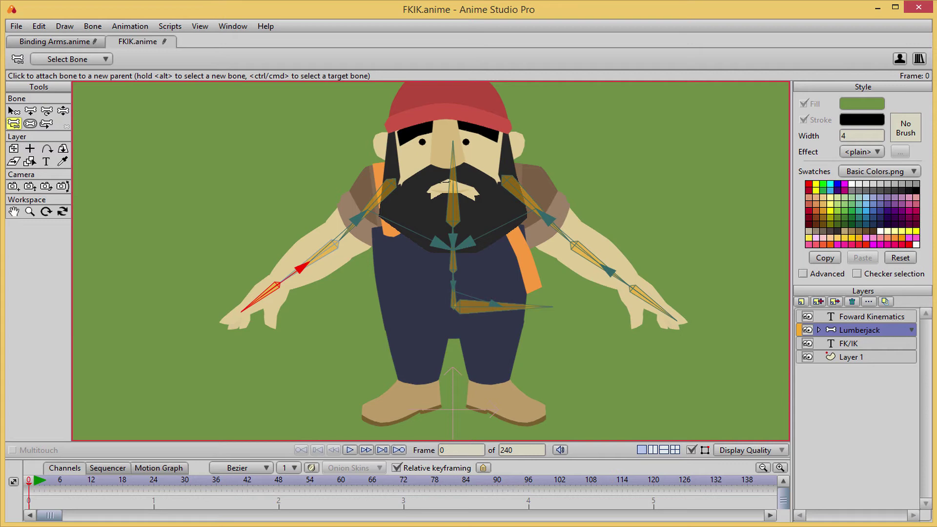
click(199, 215)
Step: Pull the right hand and forearm bones in turn with the Manipulate Bones tool to test how the arm follows
key(z)
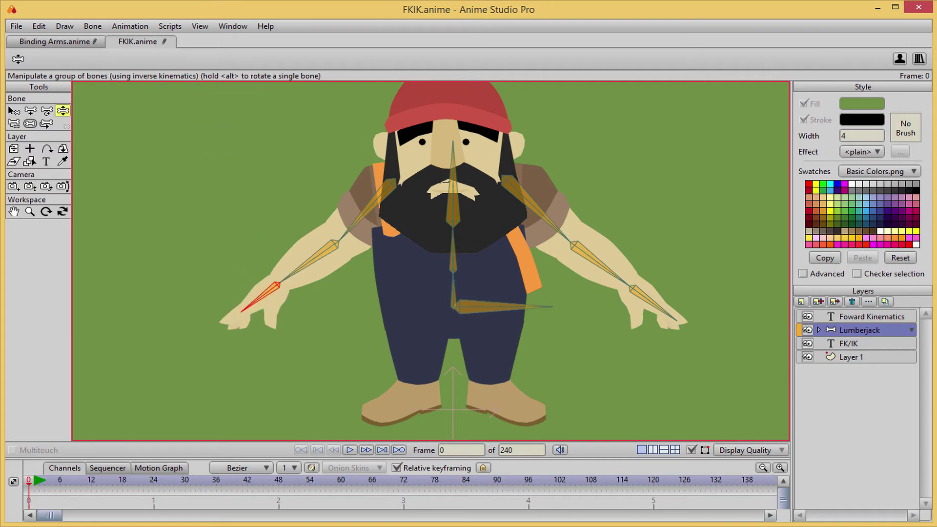
drag(258, 298, 251, 200)
drag(305, 265, 306, 265)
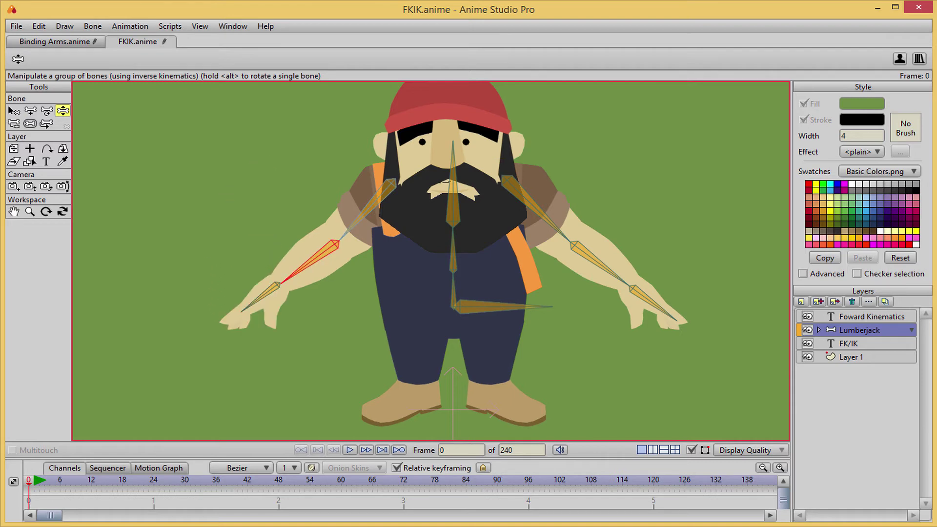
drag(259, 298, 242, 271)
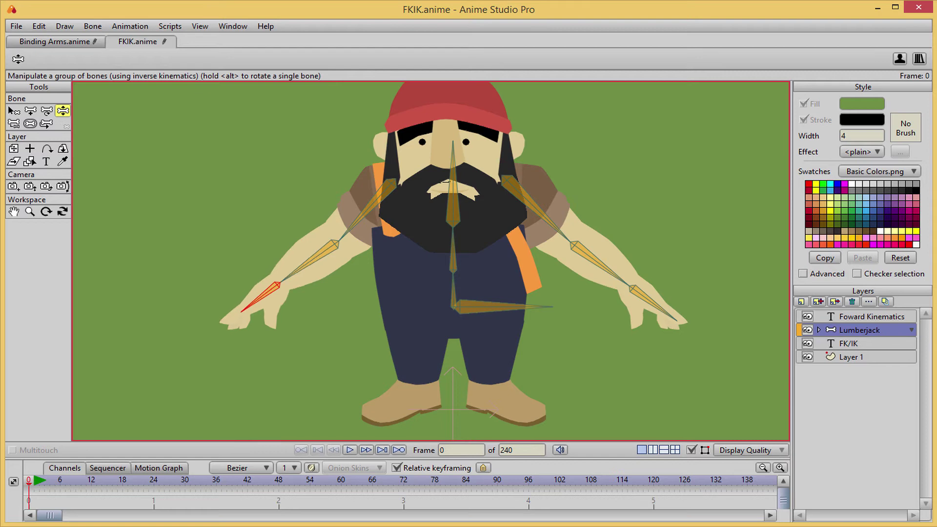
Step: Trace the parent links from the right hand bone through the forearm to the upper arm with the Reparent Bone tool
click(307, 264)
key(p)
scroll(312, 261, up, 1)
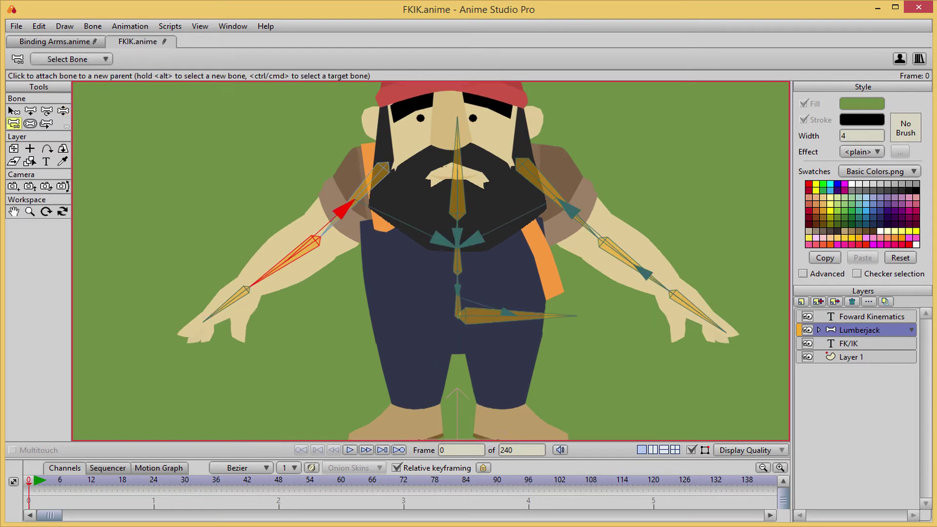
drag(312, 261, 436, 242)
scroll(437, 242, up, 3)
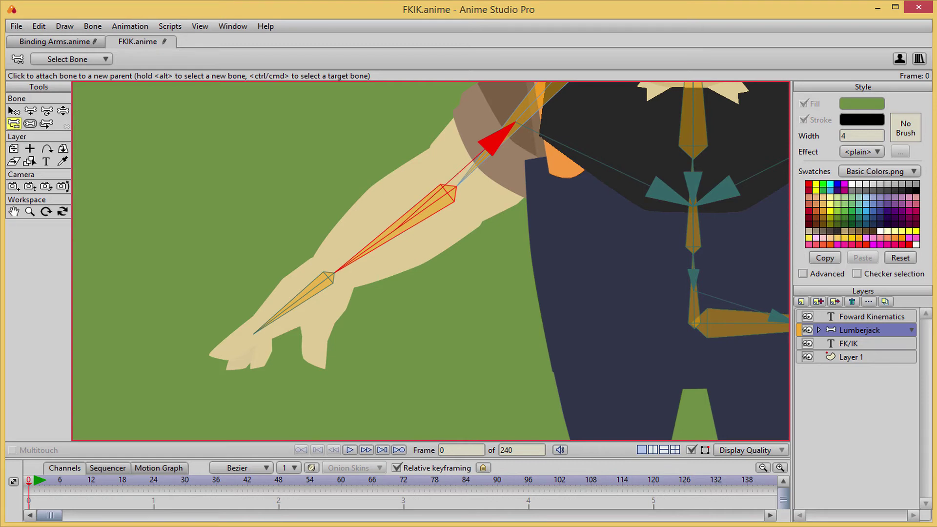
alt+click(312, 289)
click(397, 230)
scroll(398, 230, down, 4)
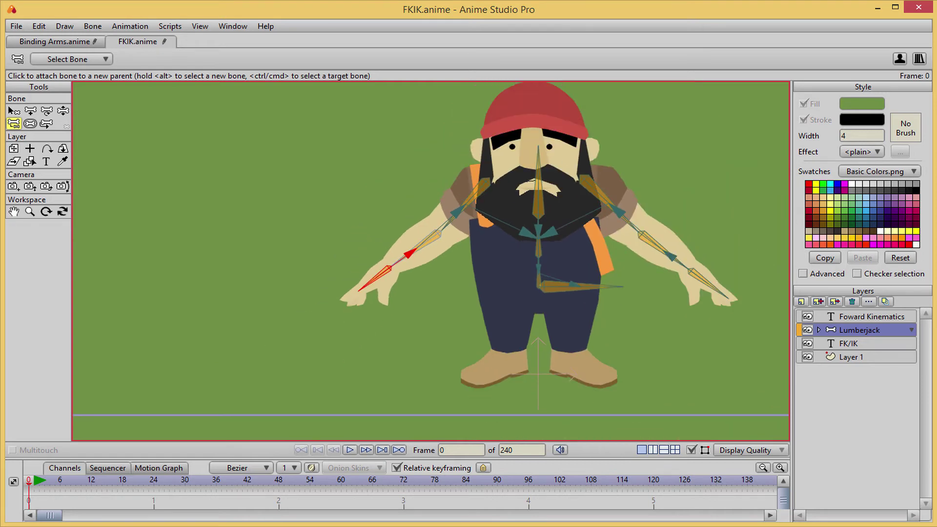
Step: Pull the right hand bone up, down and outward with the Manipulate Bones tool, leaving the whole arm stretched out to the side
key(z)
drag(361, 288, 327, 242)
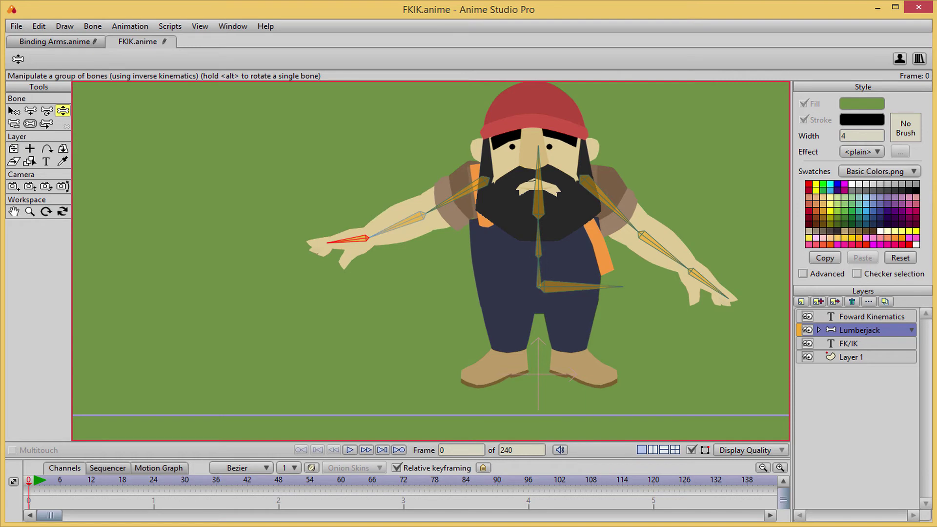
drag(327, 242, 300, 288)
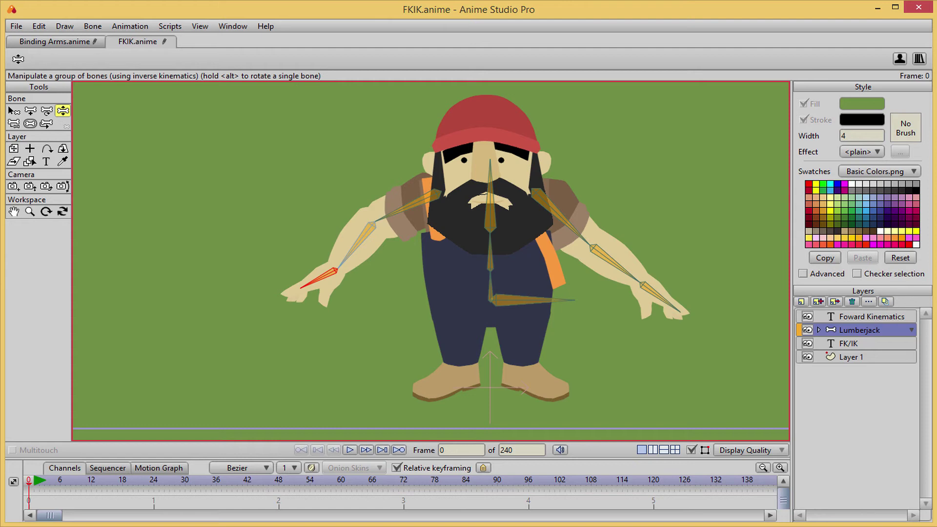
drag(300, 288, 202, 261)
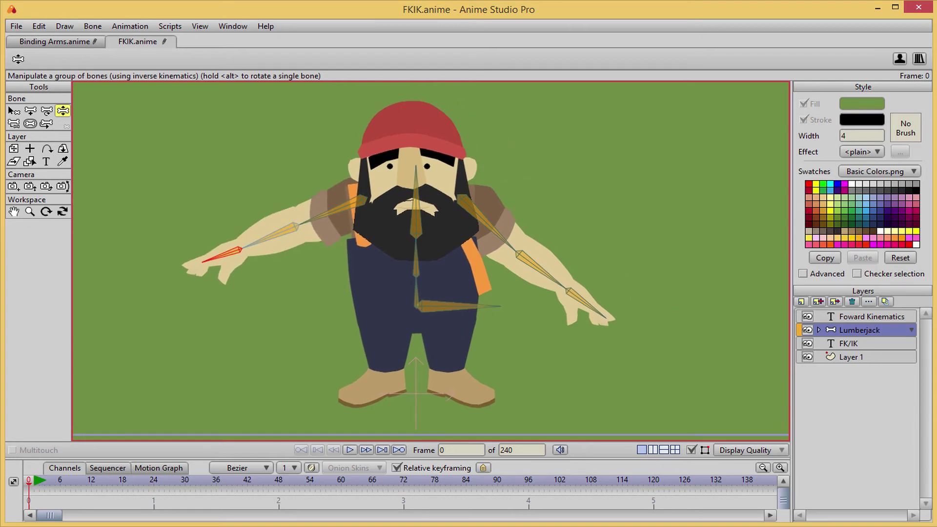
Step: Nudge the lumberjack's head bone slightly from side to side with the Manipulate Bones tool
mouse_move(415, 168)
mouse_down()
mouse_move(479, 202)
mouse_move(354, 203)
mouse_move(401, 167)
mouse_move(420, 166)
mouse_up()
scroll(431, 260, down, 3)
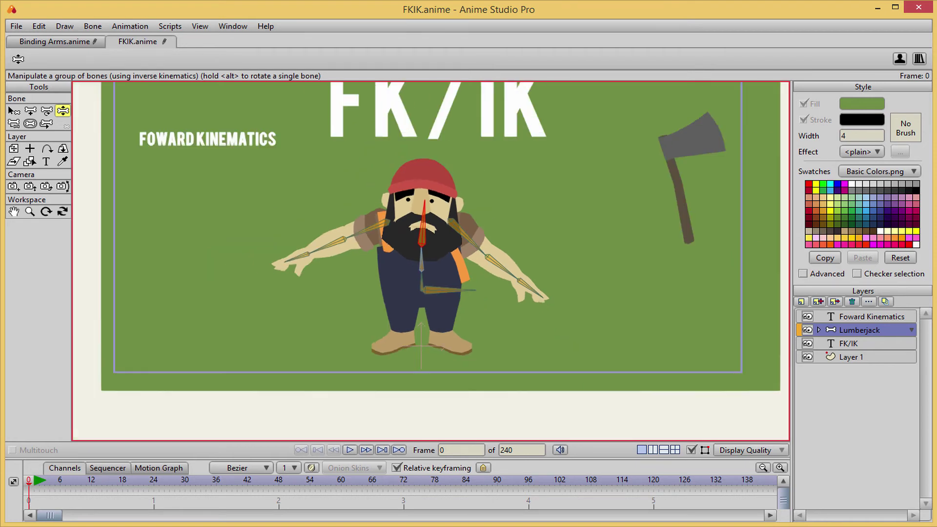
scroll(430, 261, up, 4)
drag(427, 229, 430, 263)
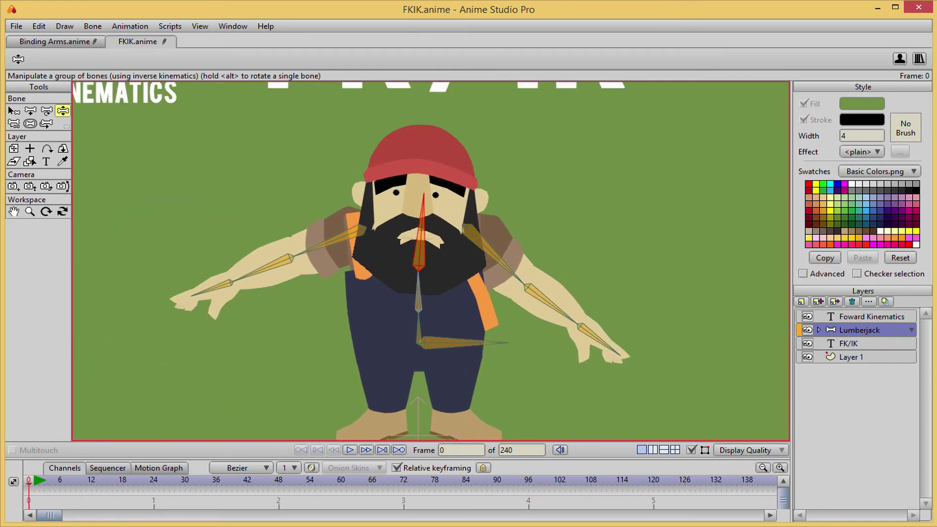
mouse_move(424, 200)
mouse_down()
mouse_move(407, 196)
mouse_move(423, 194)
mouse_up()
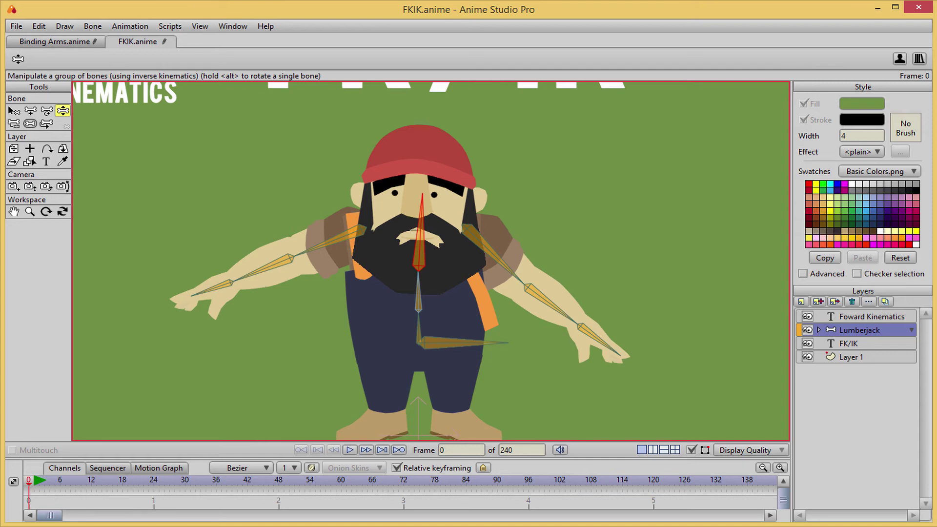
drag(422, 194, 422, 259)
scroll(421, 259, down, 2)
scroll(425, 260, up, 3)
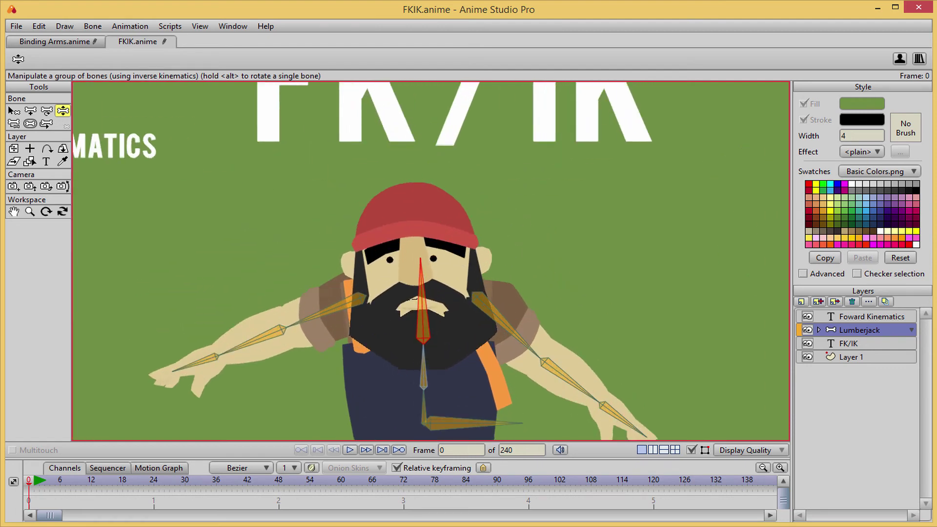
Step: Lean the lumberjack's upper body sideways from the spine bone and pull it back toward upright
drag(175, 369, 137, 257)
scroll(162, 341, down, 8)
scroll(162, 341, up, 8)
drag(399, 268, 375, 267)
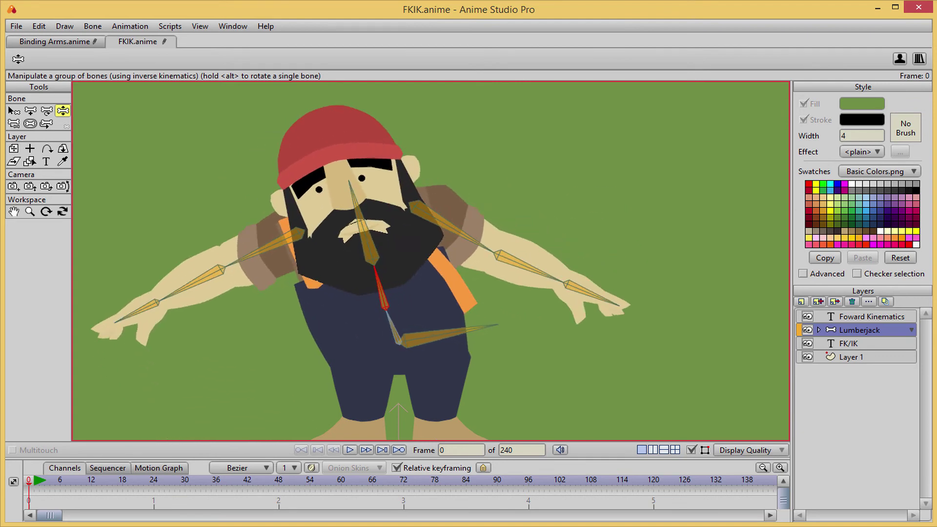
mouse_move(385, 308)
mouse_down()
mouse_move(405, 302)
mouse_move(383, 310)
mouse_move(351, 300)
mouse_move(376, 313)
mouse_move(405, 302)
mouse_move(371, 315)
mouse_move(397, 304)
mouse_up()
Step: Swing the right arm up to horizontal from the upper arm bone, and lower it again by pulling the hand bone
key(t)
click(312, 243)
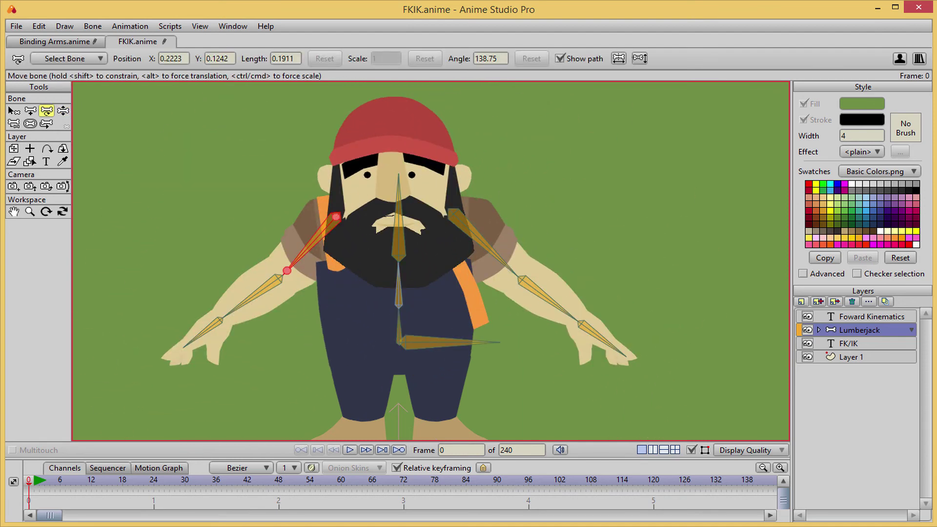
key(z)
drag(296, 261, 274, 214)
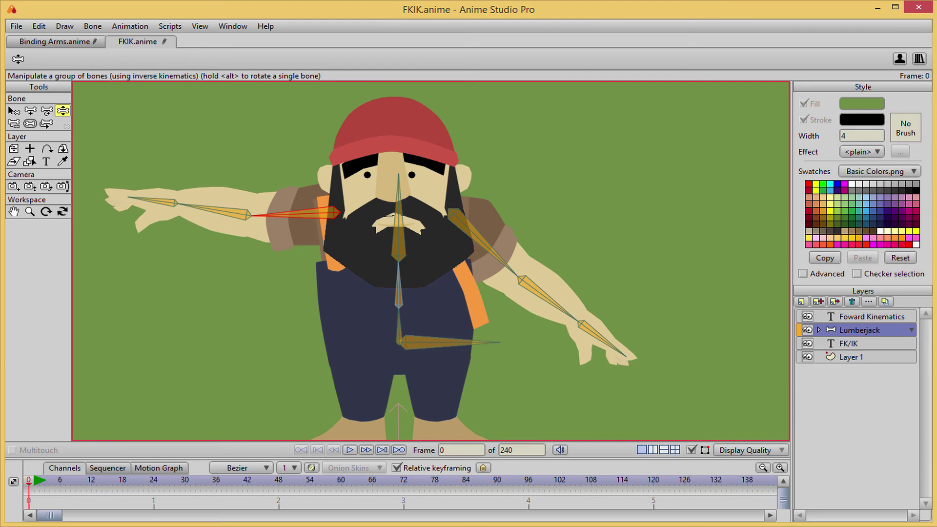
drag(259, 215, 263, 238)
drag(137, 255, 159, 316)
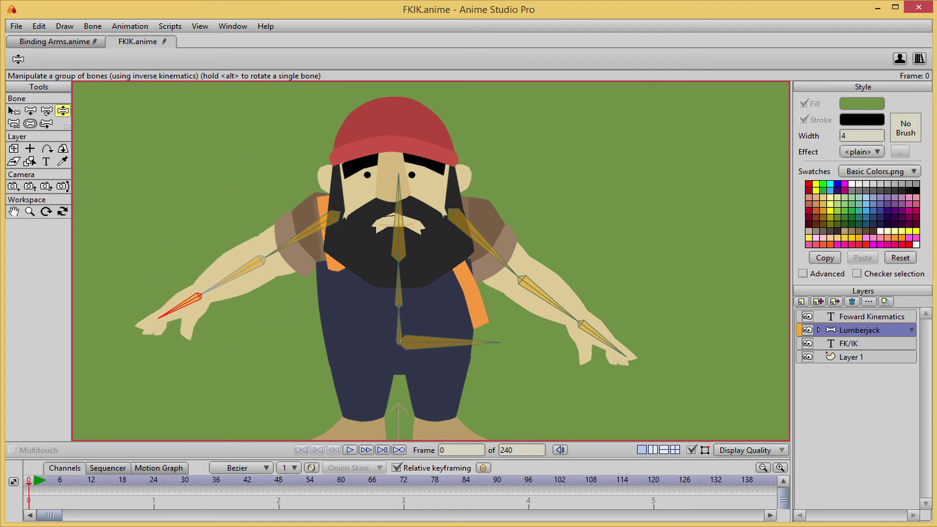
scroll(431, 261, down, 3)
drag(430, 261, 413, 286)
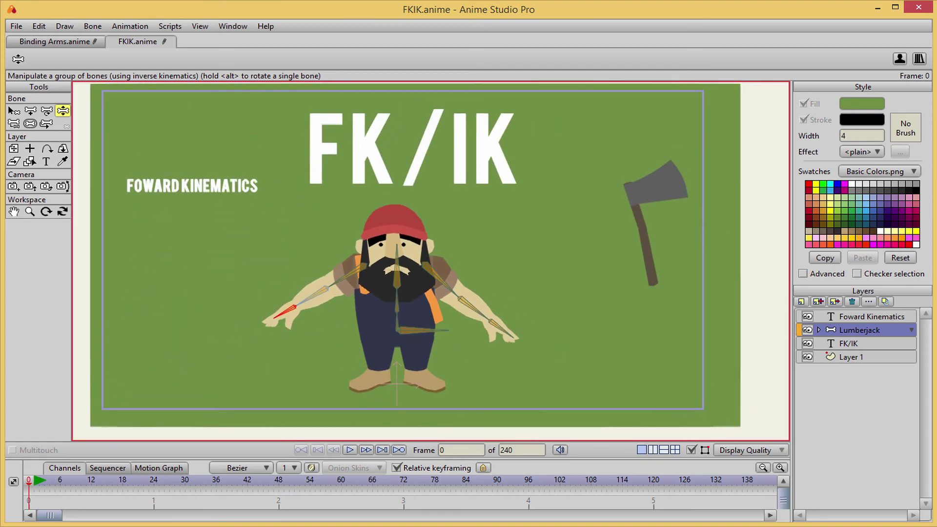
scroll(430, 262, down, 1)
scroll(430, 261, up, 3)
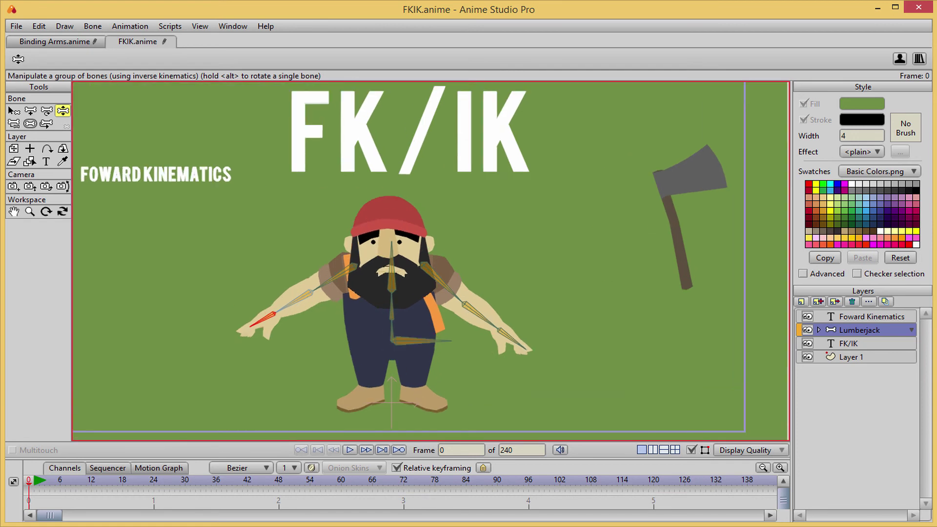
drag(430, 261, 461, 264)
scroll(430, 261, down, 2)
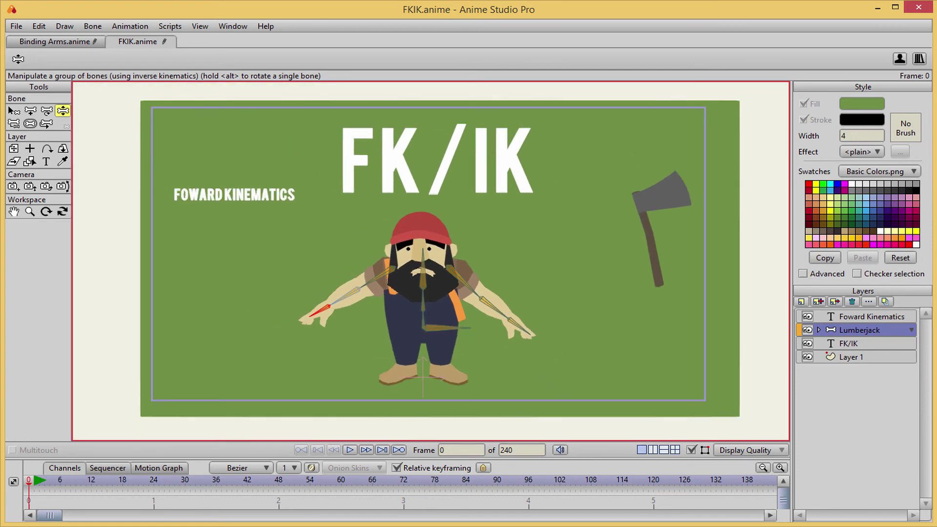
scroll(430, 261, up, 2)
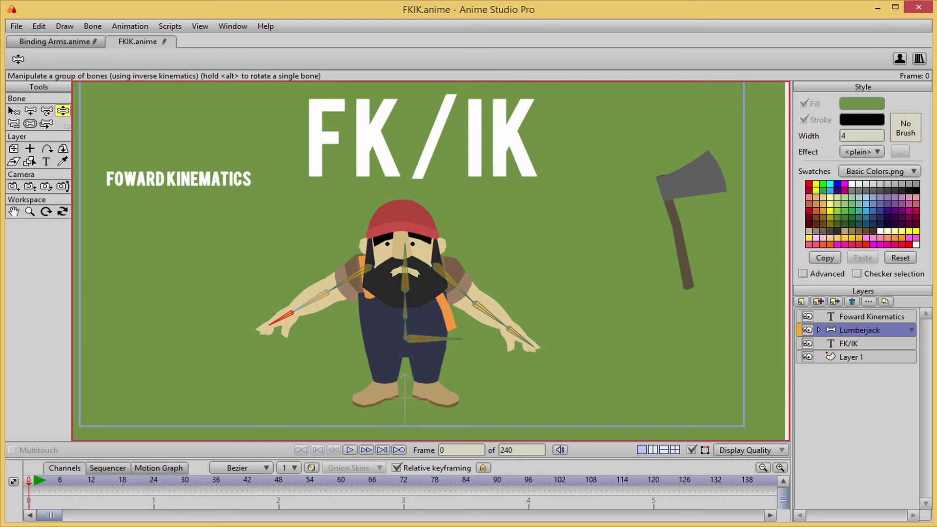
scroll(430, 262, up, 3)
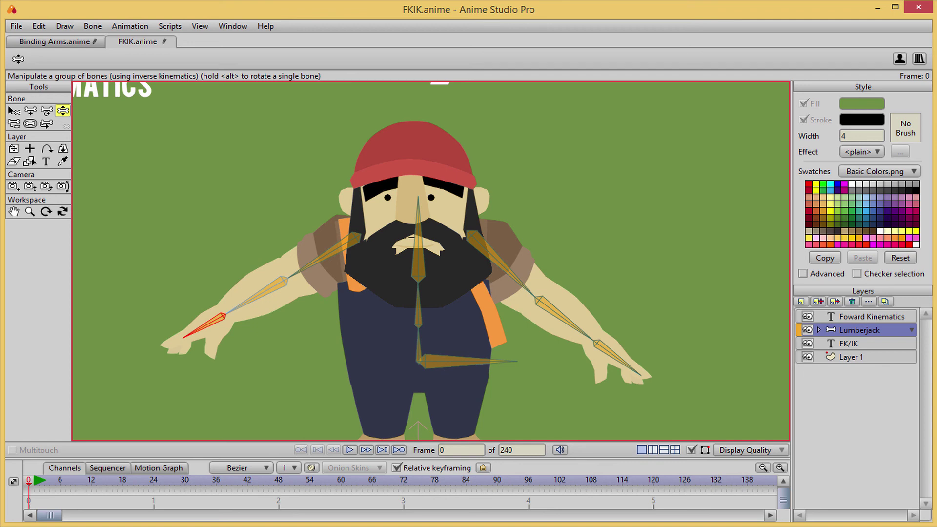
scroll(431, 261, down, 4)
scroll(431, 261, up, 5)
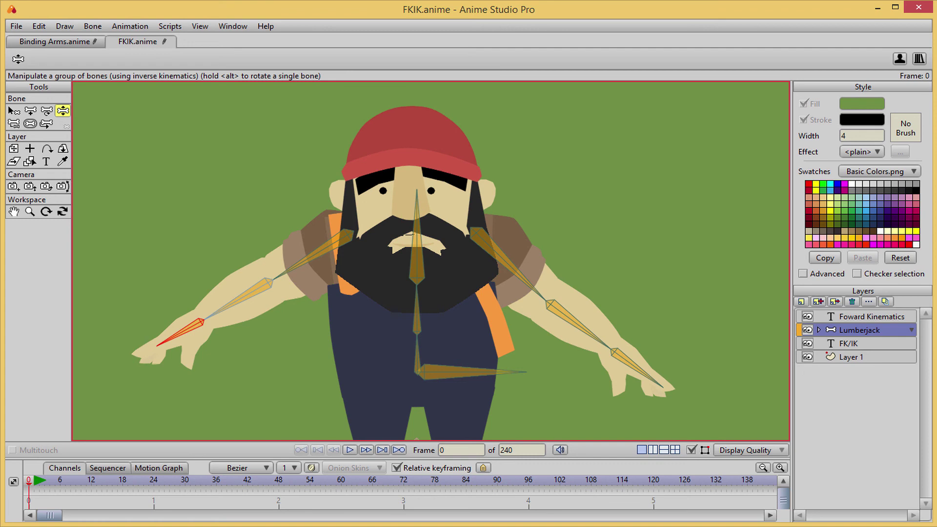
Step: Manipulate the right upper arm and forearm bones slightly, and return the arm to its rest pose with the Transform Bone tool
mouse_move(299, 264)
mouse_down()
mouse_move(314, 284)
mouse_move(291, 248)
mouse_move(295, 208)
mouse_move(296, 258)
mouse_move(302, 220)
mouse_move(304, 252)
mouse_up()
mouse_move(227, 283)
mouse_down()
mouse_move(276, 226)
mouse_move(224, 266)
mouse_up()
key(t)
scroll(434, 248, down, 4)
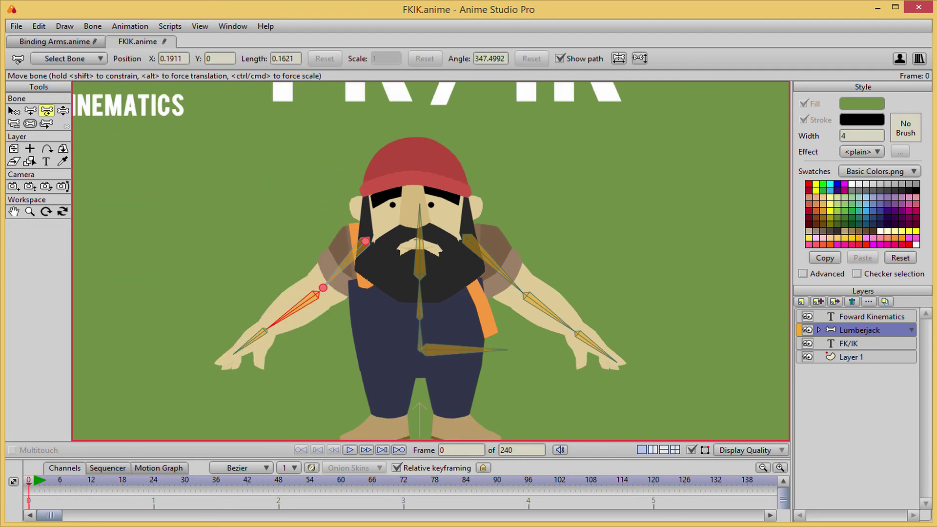
scroll(439, 248, up, 5)
scroll(434, 251, down, 10)
scroll(434, 254, up, 3)
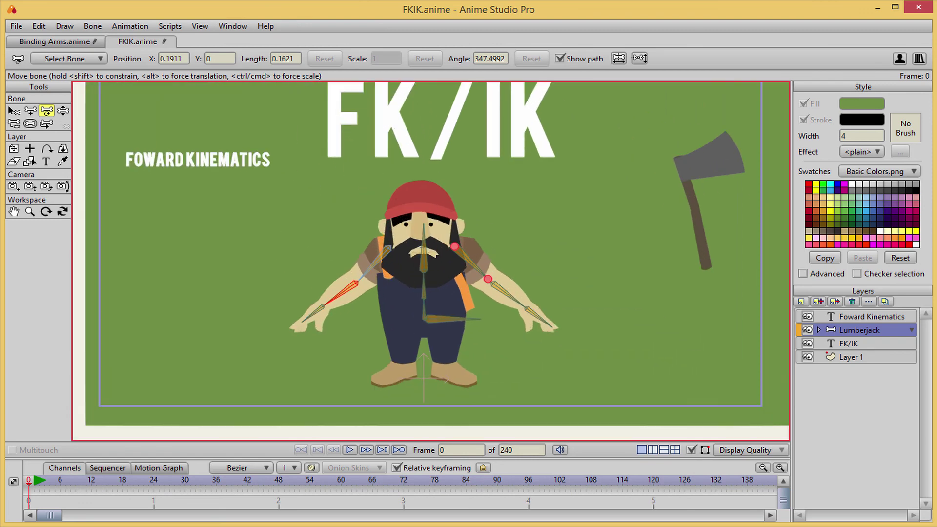
drag(434, 251, 475, 278)
scroll(453, 285, up, 1)
scroll(459, 290, up, 2)
scroll(475, 279, down, 7)
scroll(429, 263, up, 3)
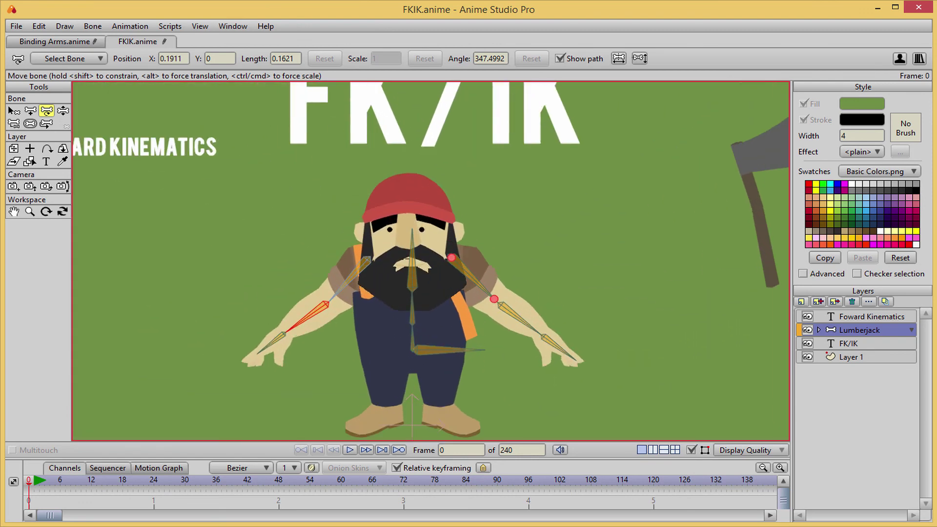
scroll(431, 263, down, 2)
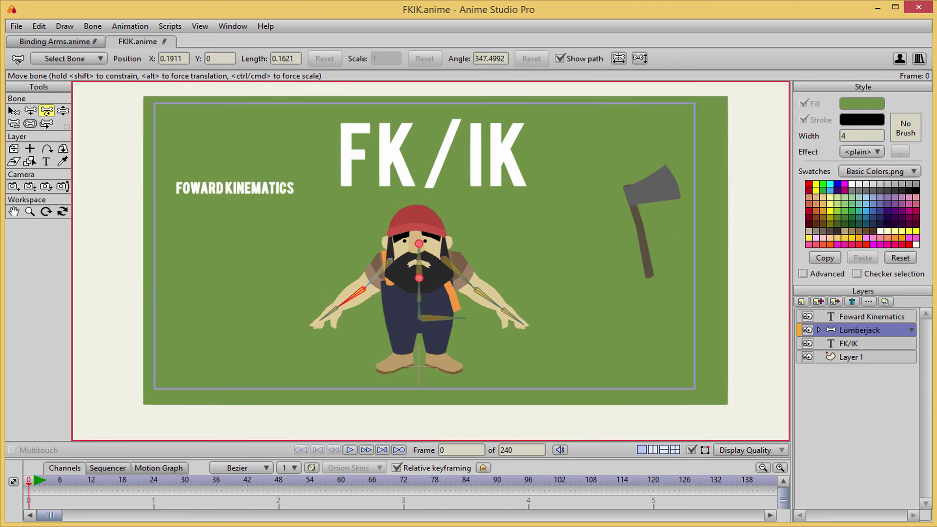
drag(431, 264, 449, 242)
scroll(431, 261, up, 2)
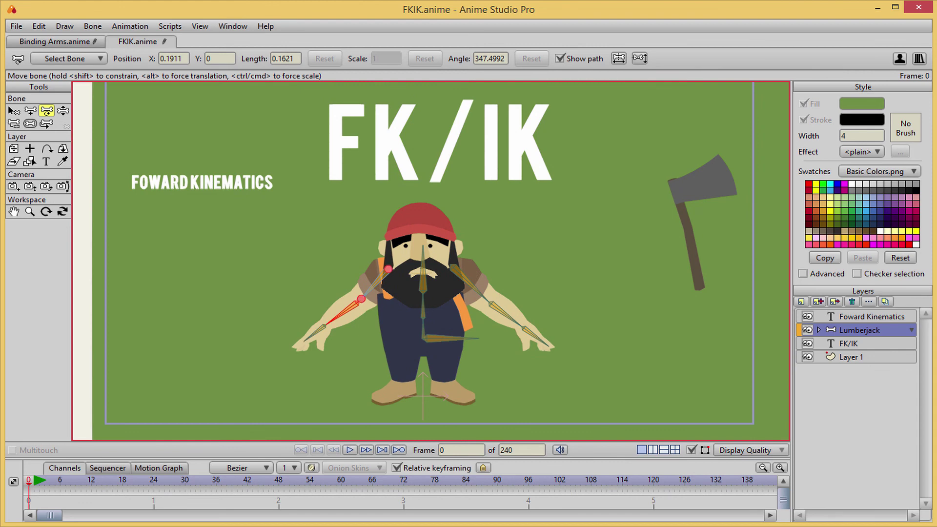